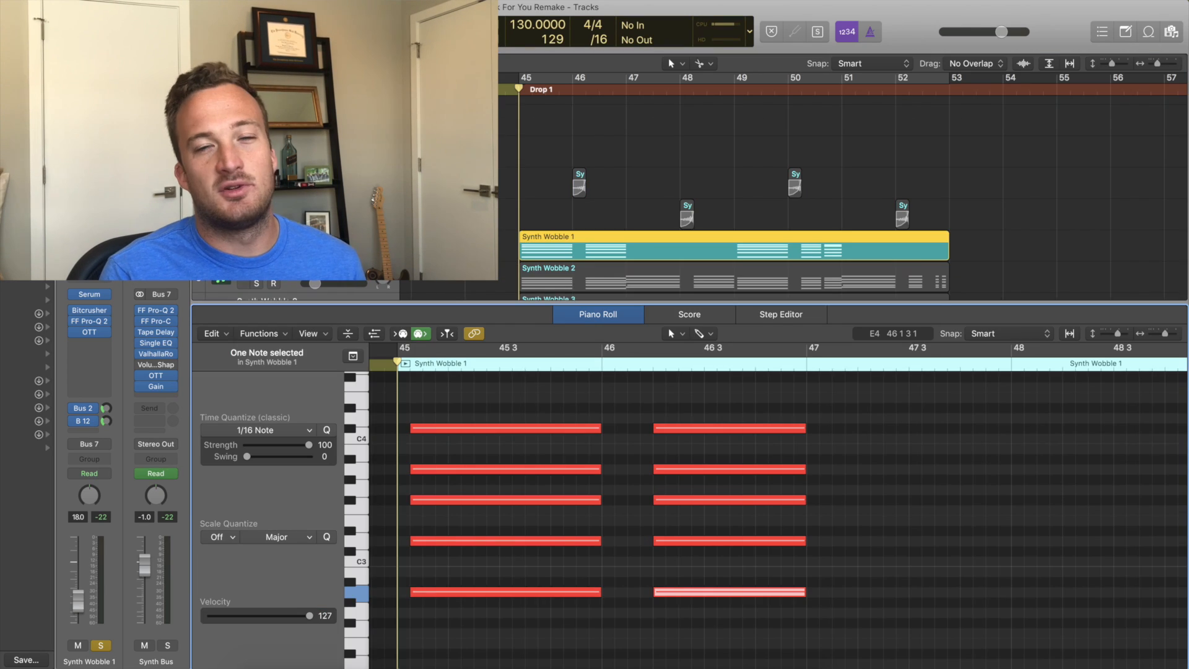
- Audition the soloed Synth Wobble 1 chords from bar 45 and bring up the track's Serum instrument
key(space)
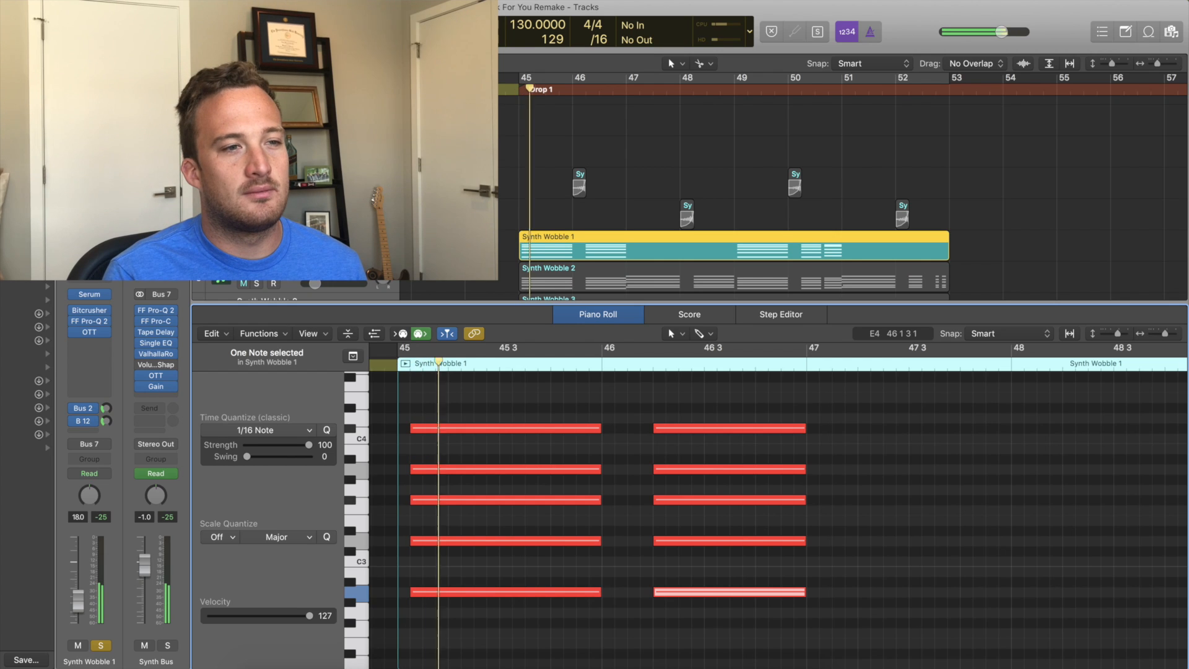
key(space)
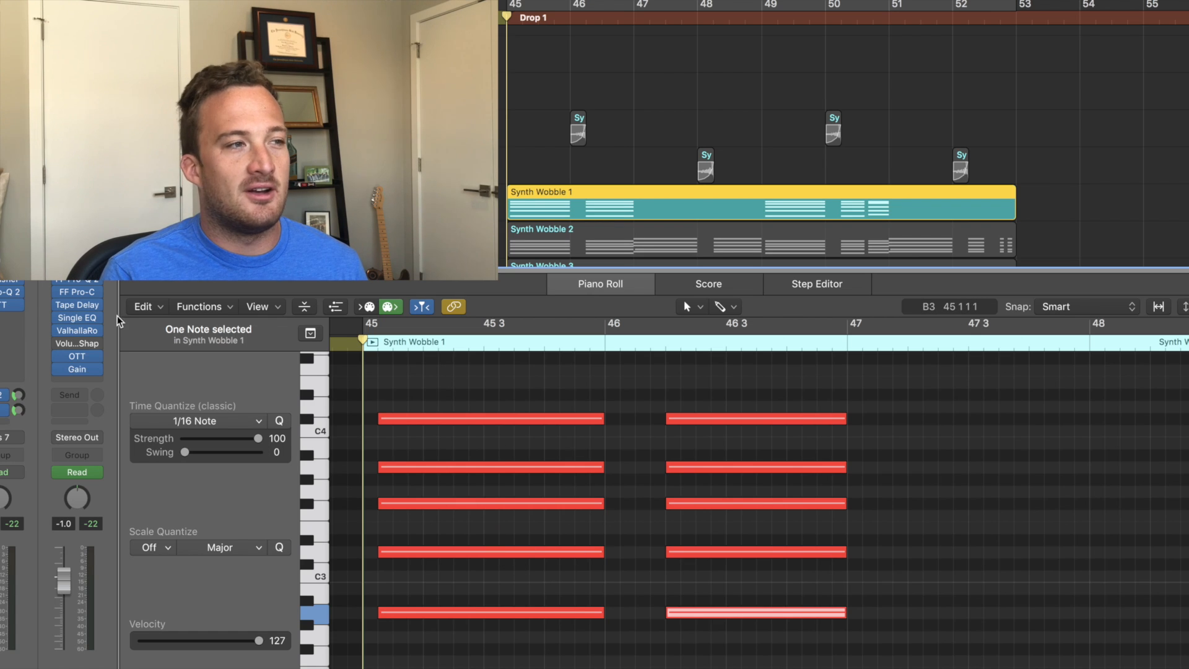
click(10, 265)
drag(135, 2, 848, 69)
click(824, 388)
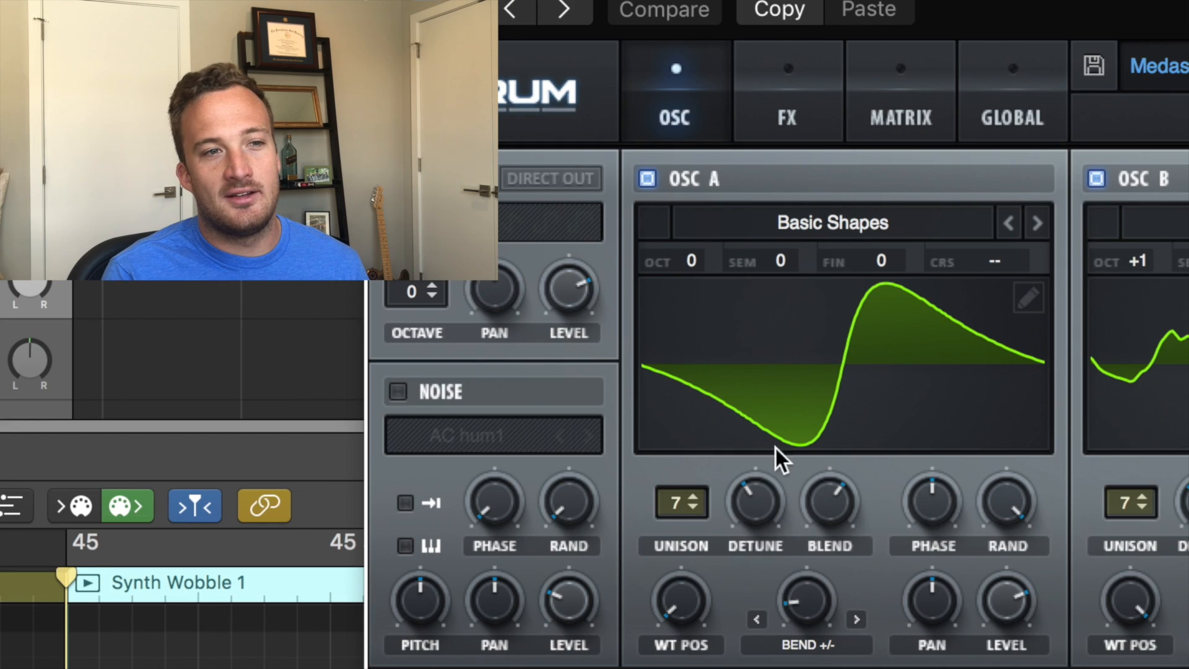
- Turn oscillator A's Bend +/- amount up to centre and back down to compare the waveform shapes
drag(681, 607, 800, 471)
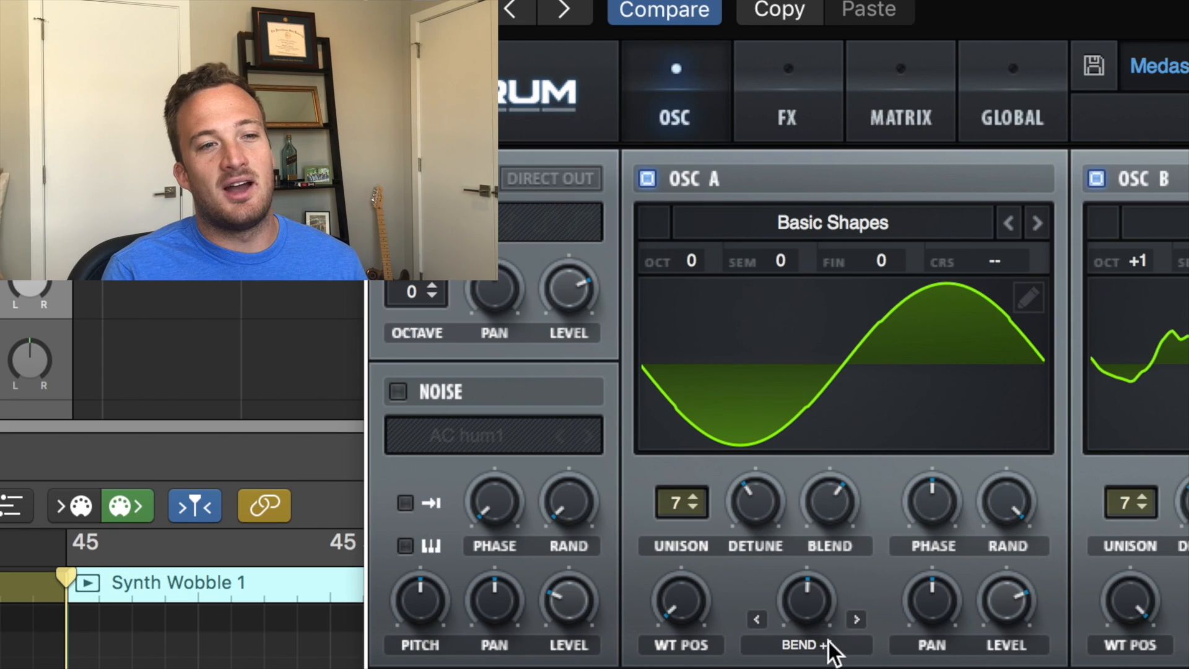
drag(812, 613, 811, 656)
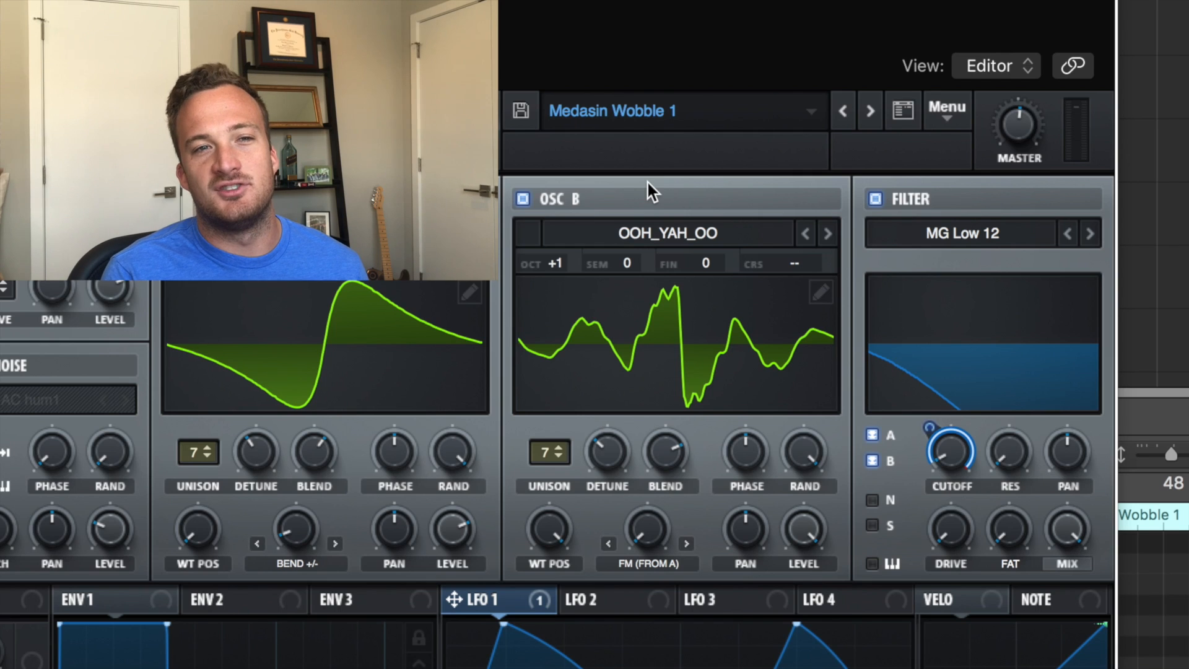
- Select the OOH_YAH_OO wavetable from the Vowel category for oscillator B
click(666, 233)
mouse_move(767, 399)
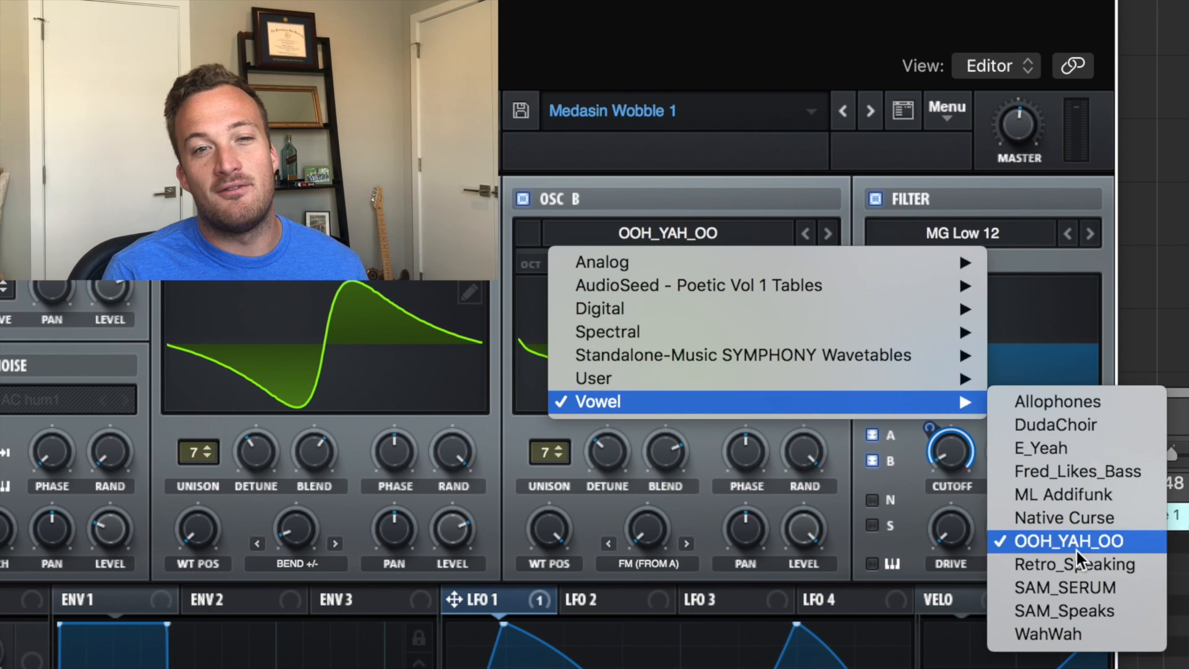
click(1068, 543)
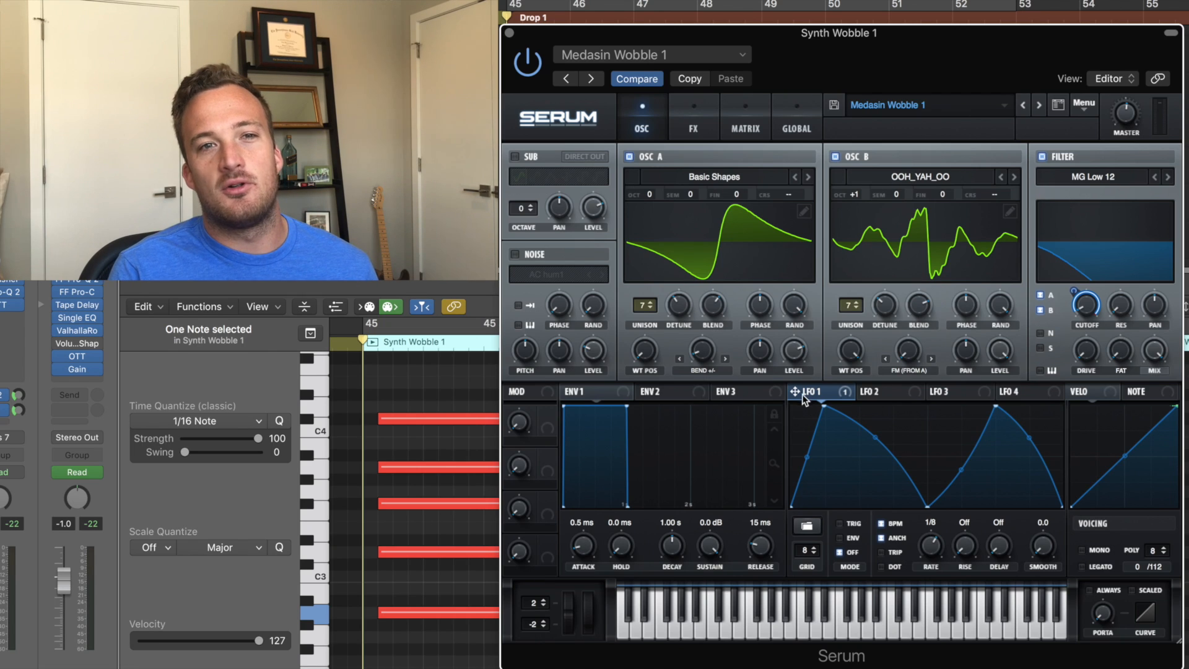
- Nudge the second peak of the LFO 1 shape, and show the patch's effects
mouse_move(1069, 310)
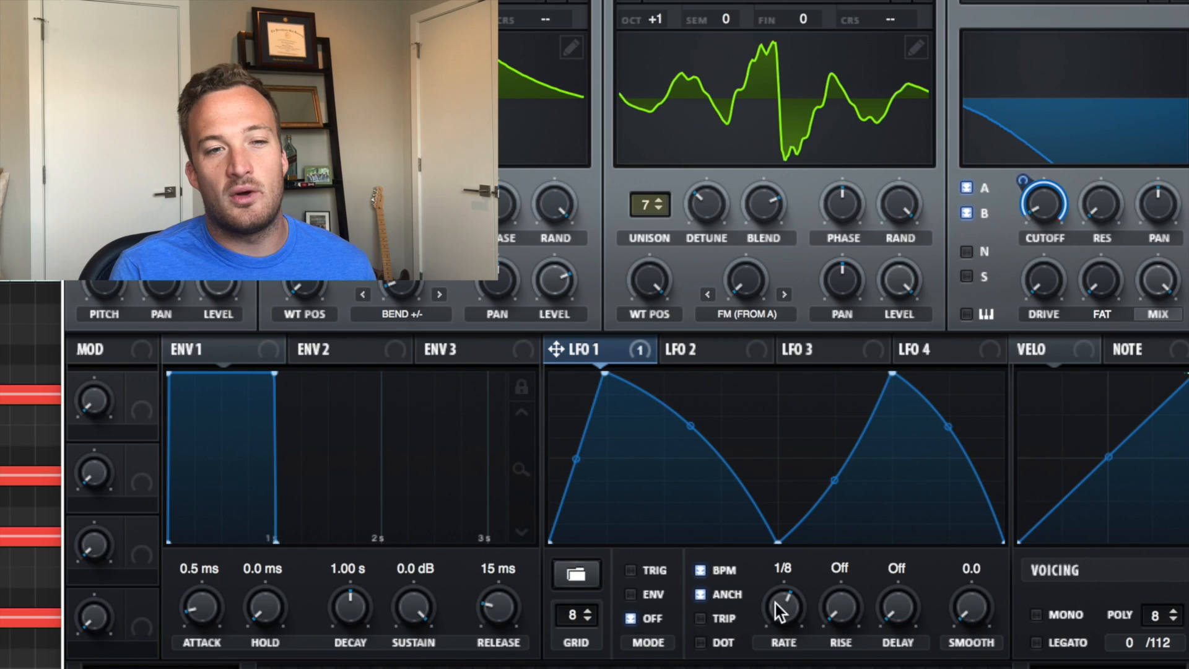
mouse_move(892, 376)
mouse_down()
mouse_move(834, 352)
mouse_move(889, 356)
mouse_up()
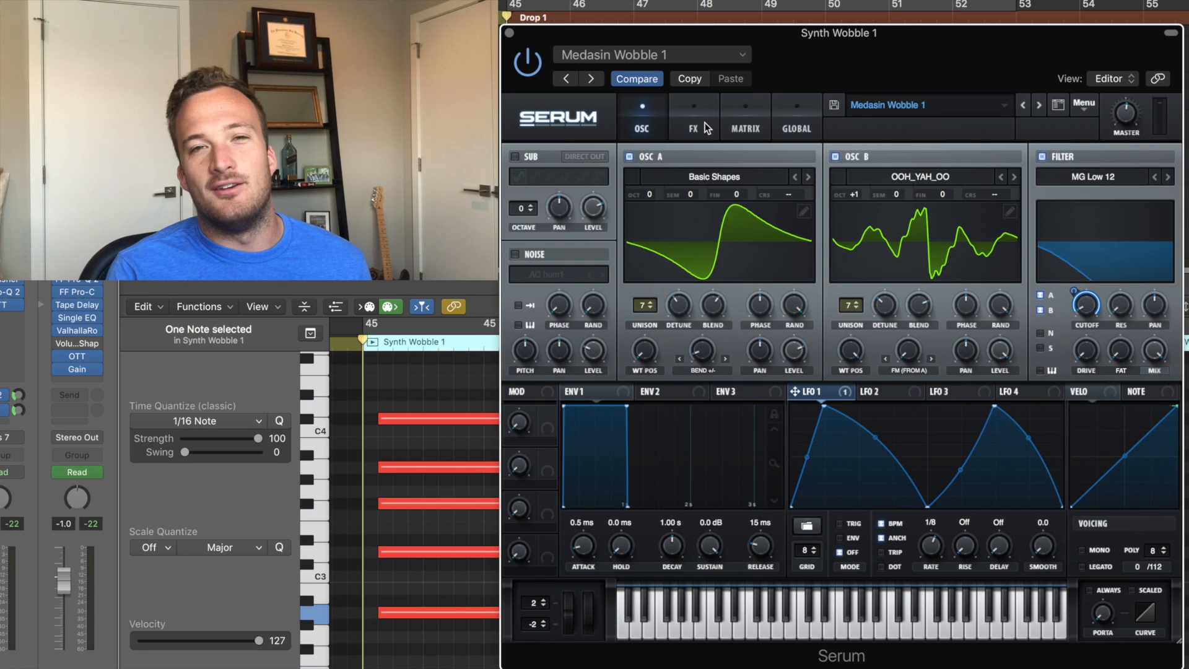
click(695, 127)
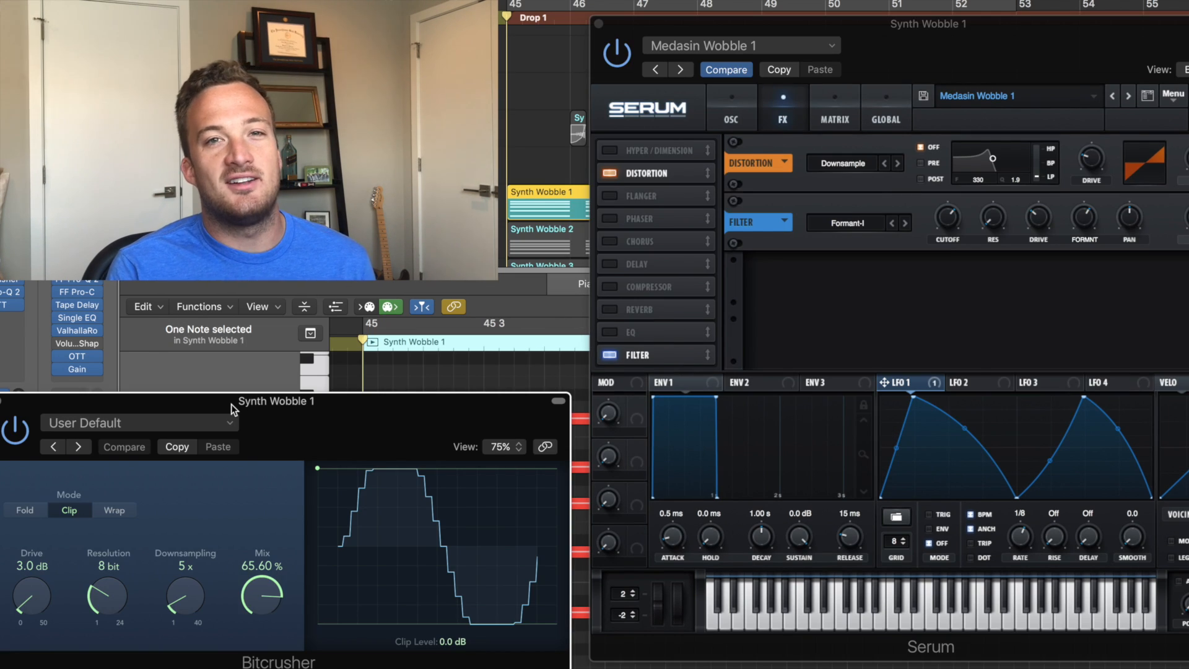
- Enable the eight-bar cycle from bar 45 and compare Synth Wobble 1 without and with the Bitcrusher
click(547, 9)
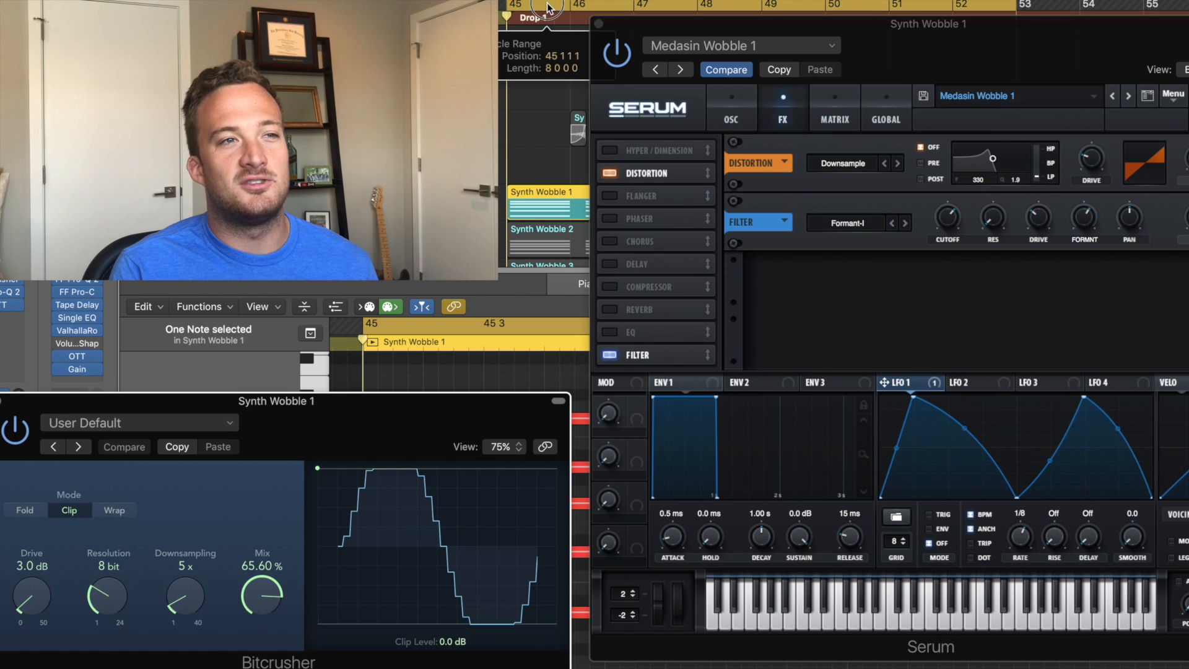
key(space)
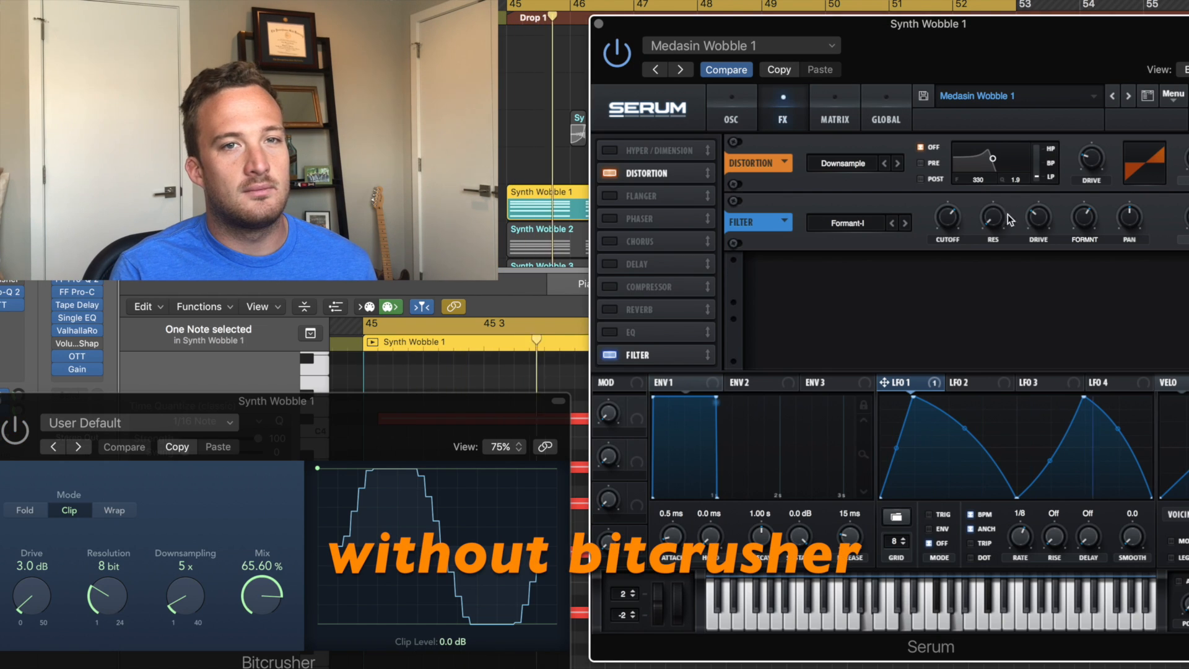
click(22, 420)
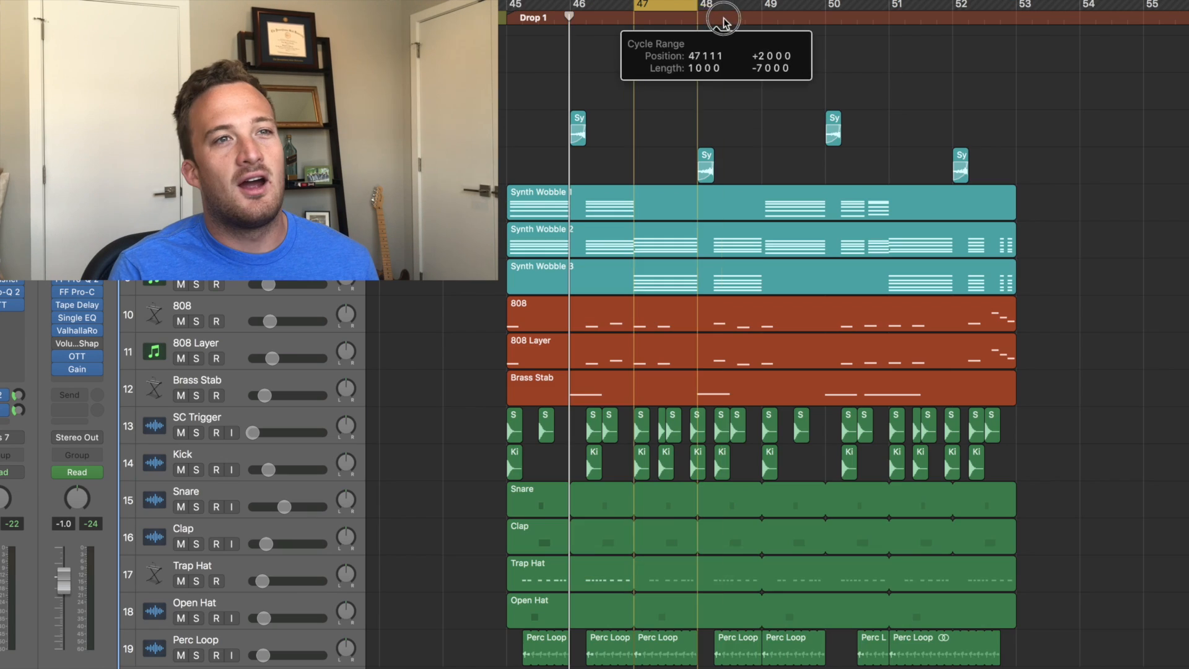
- Set the cycle range to the two bars from 47 to 49 and open the Piano Roll
drag(719, 20, 762, 25)
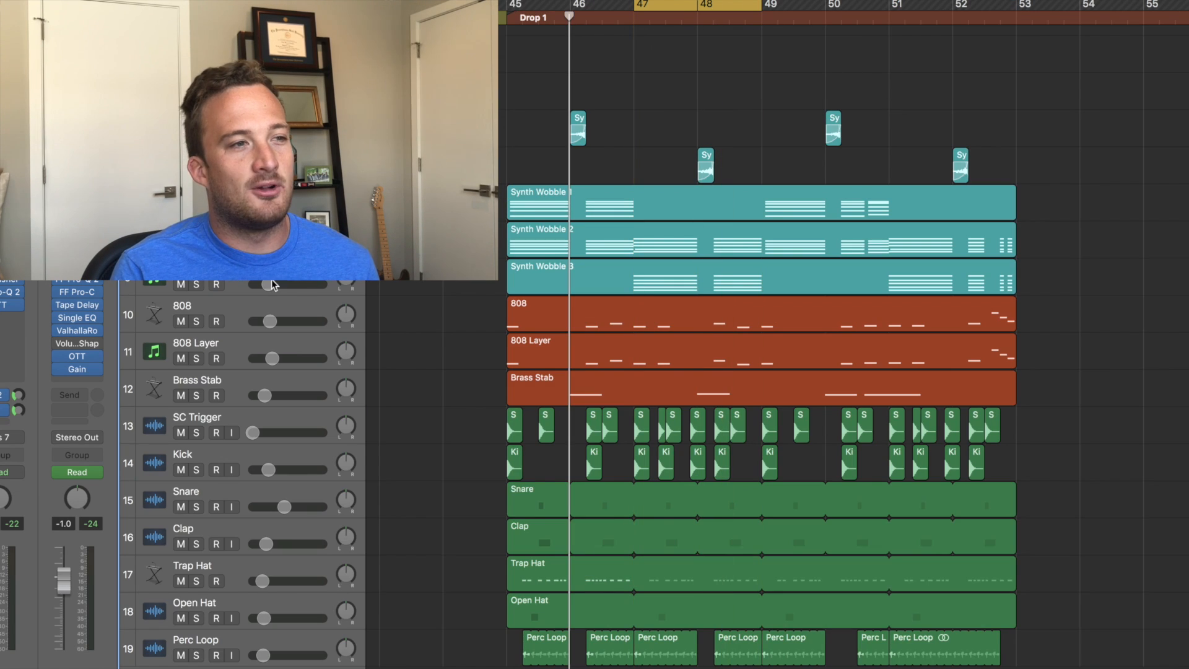
click(307, 293)
key(p)
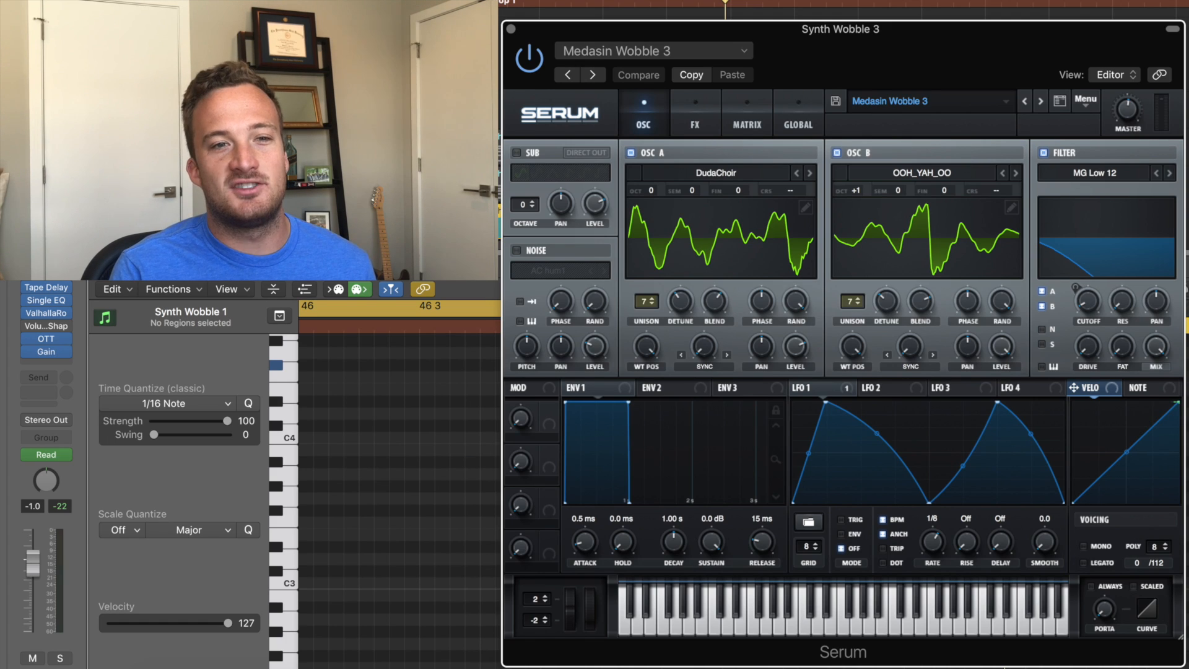
- Select the DudaChoir Vowel wavetable for oscillator A of Synth Wobble 3, and review the patch's effects
mouse_move(832, 386)
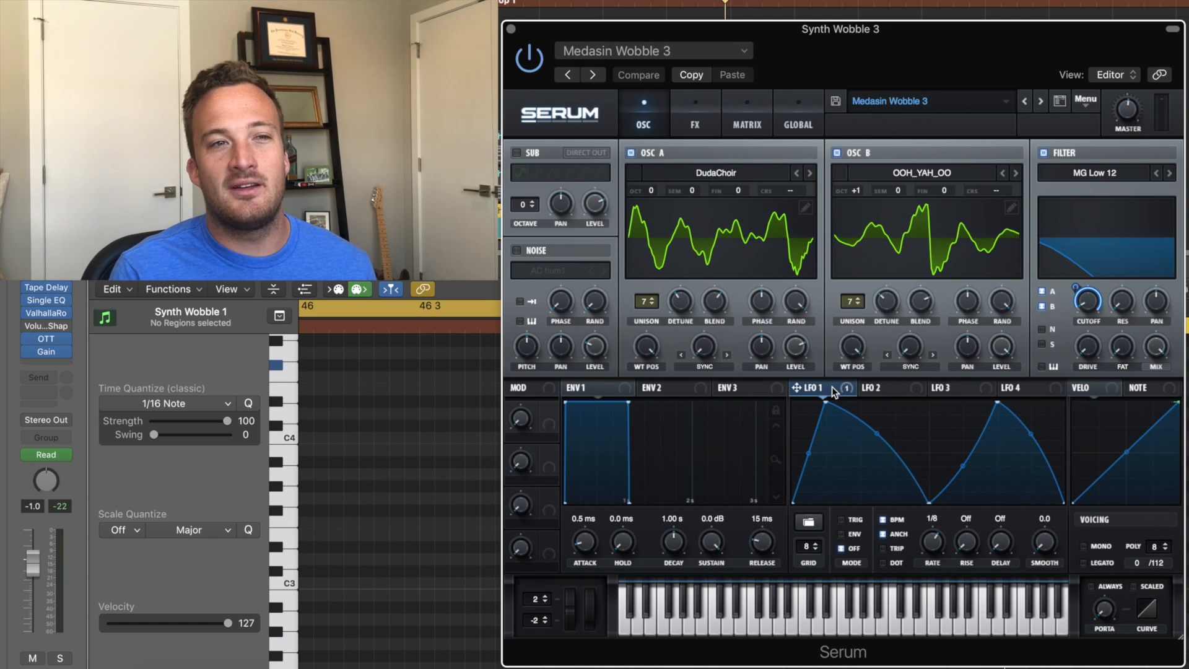
click(705, 173)
mouse_move(804, 270)
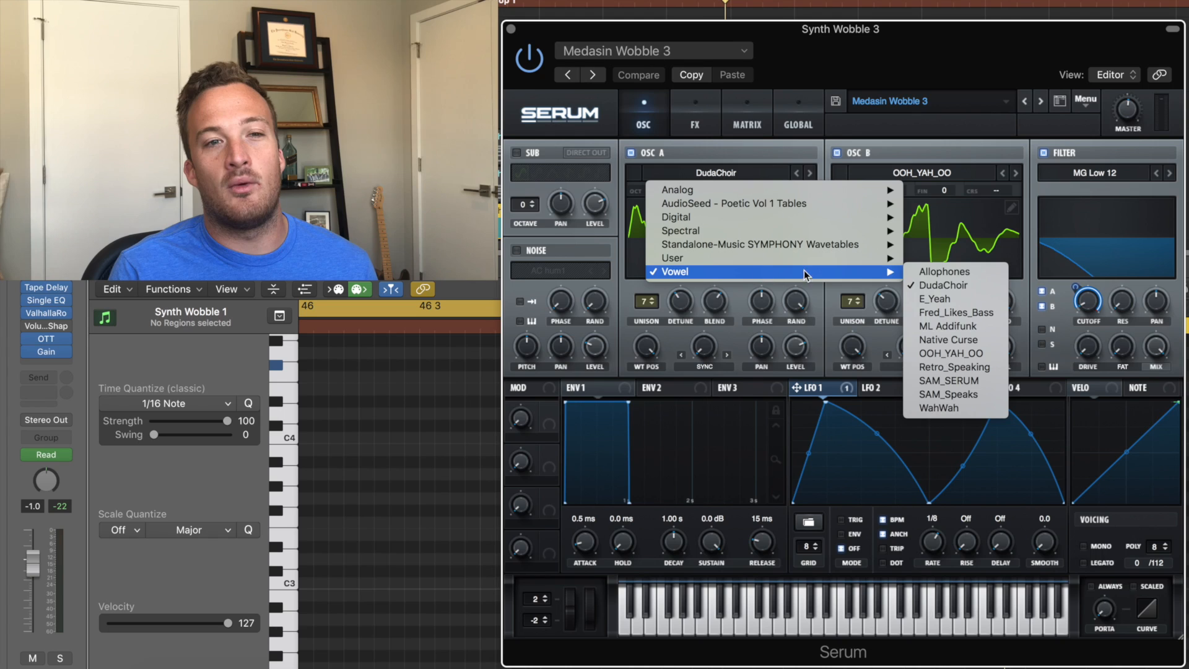
click(943, 285)
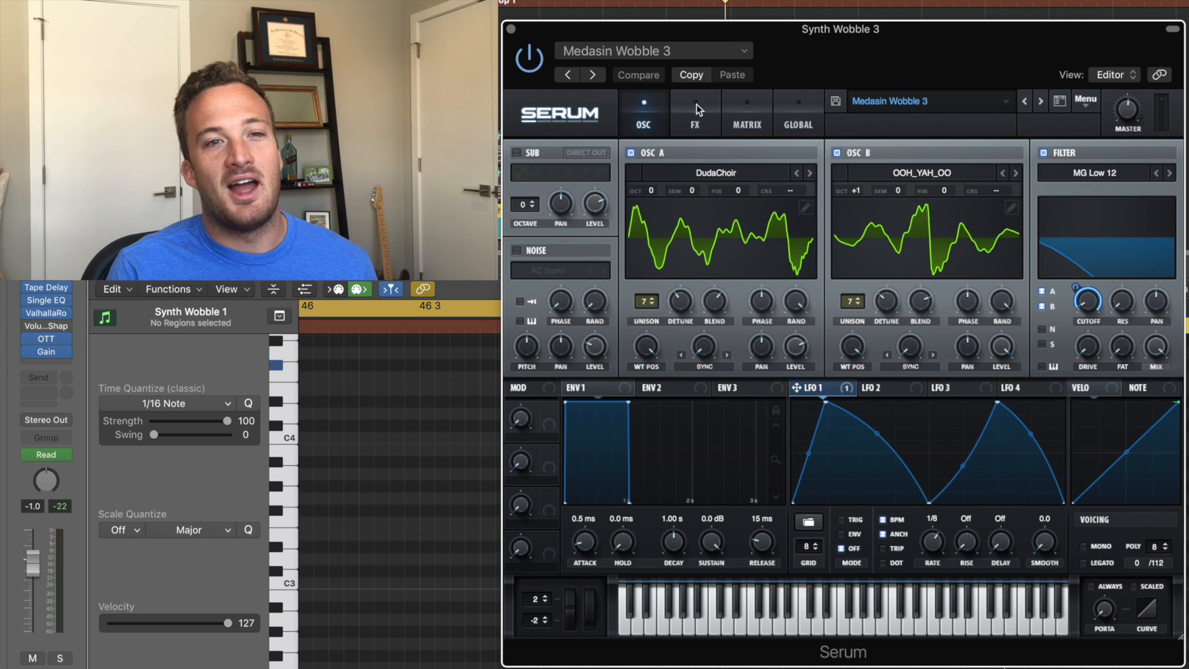
click(696, 109)
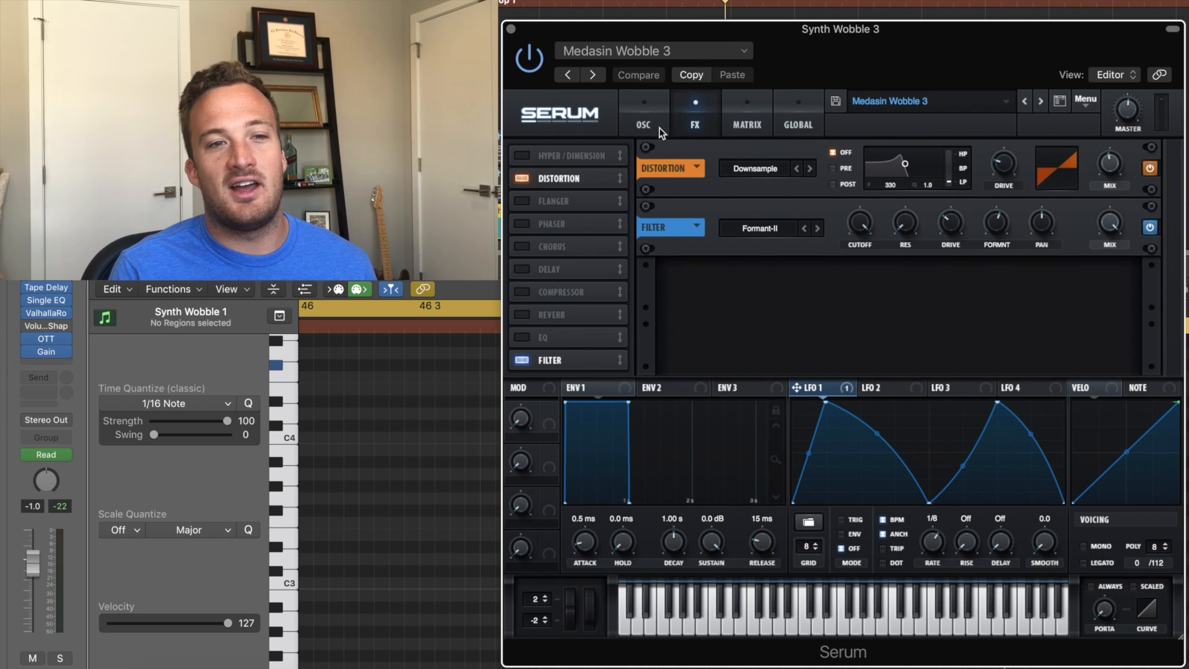
click(661, 129)
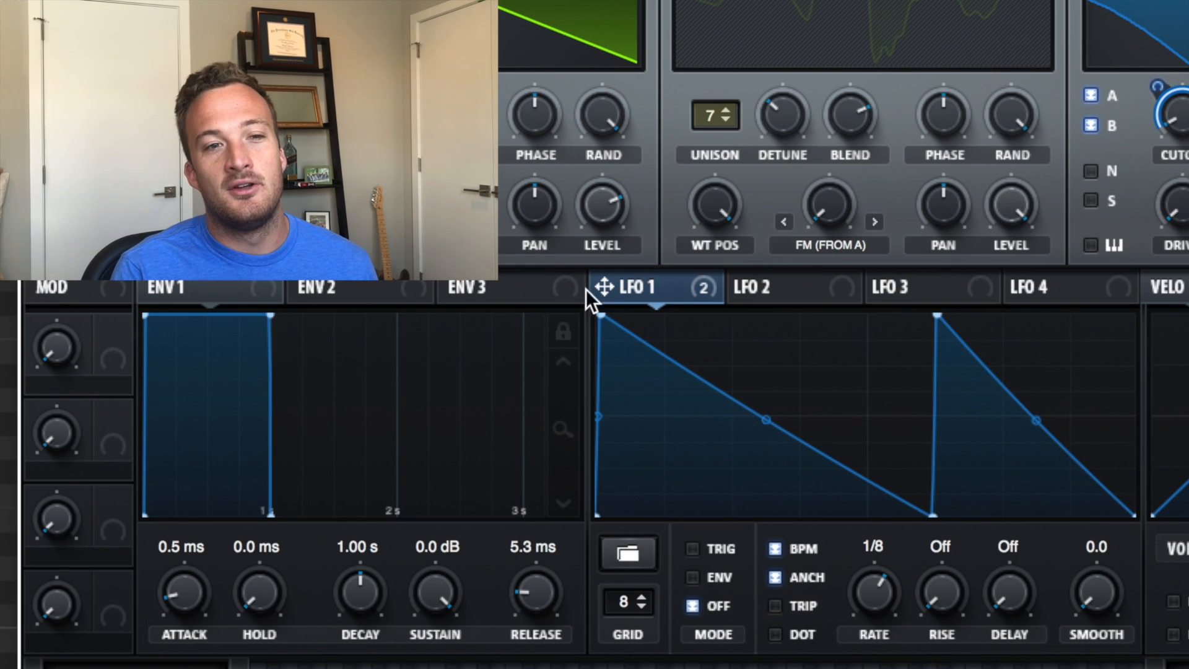
- Show Synth Wobble 2's effects and turn the Formant-I filter's mix fully down and back up
mouse_move(609, 277)
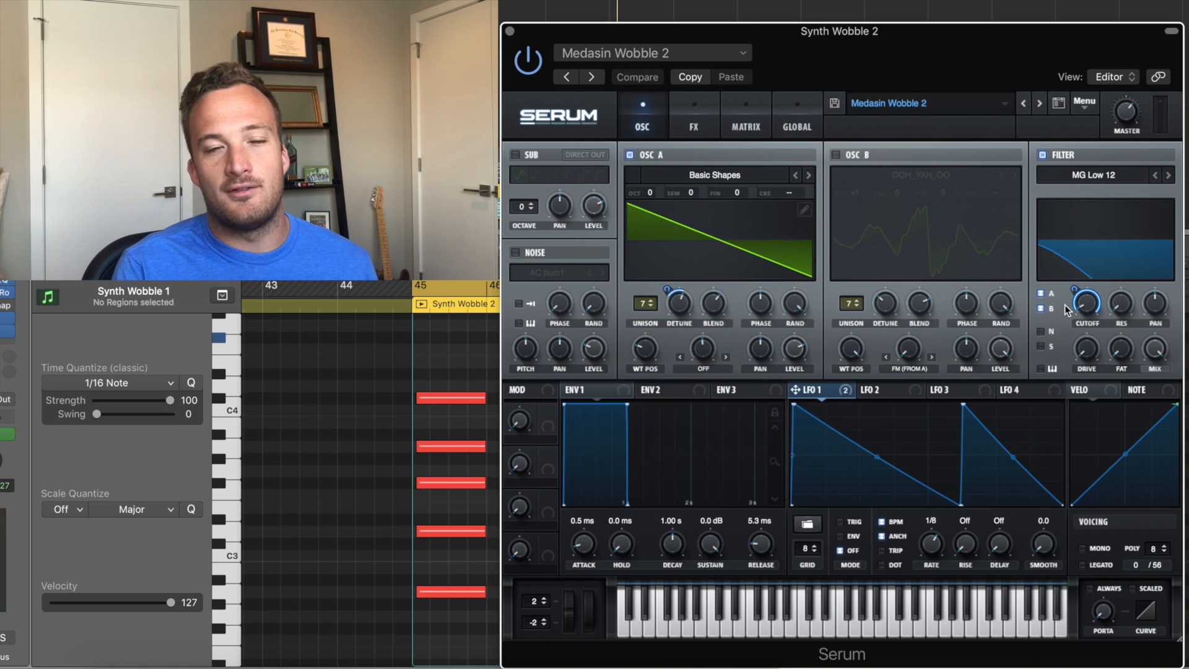
click(694, 121)
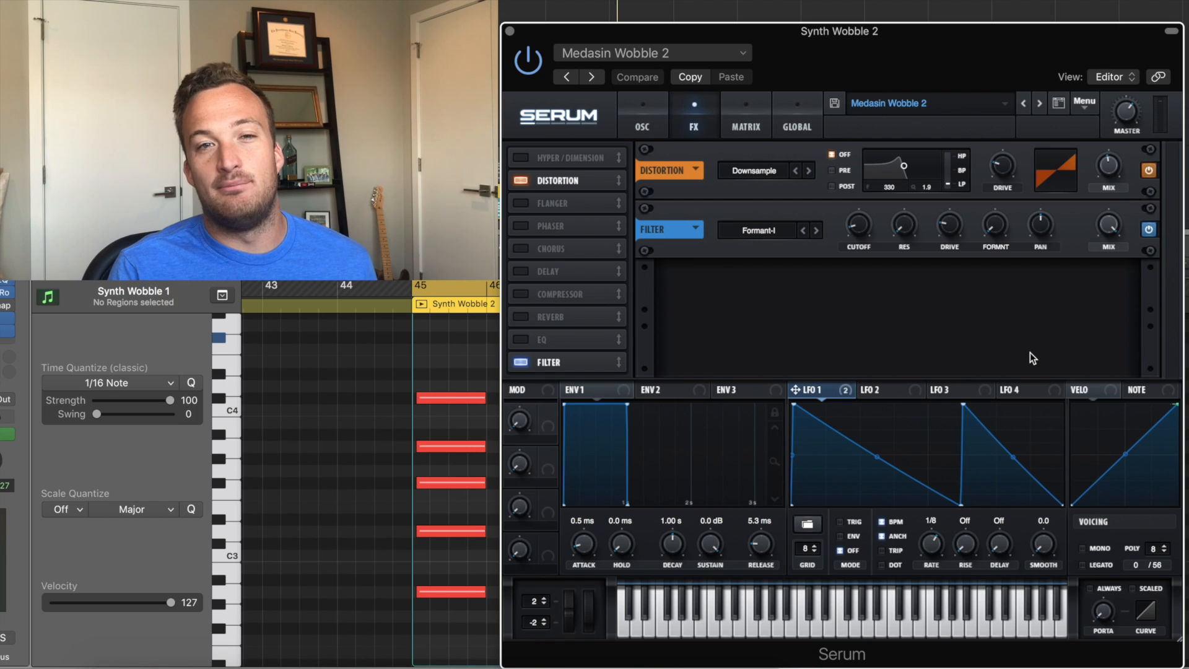
drag(1099, 230, 1107, 379)
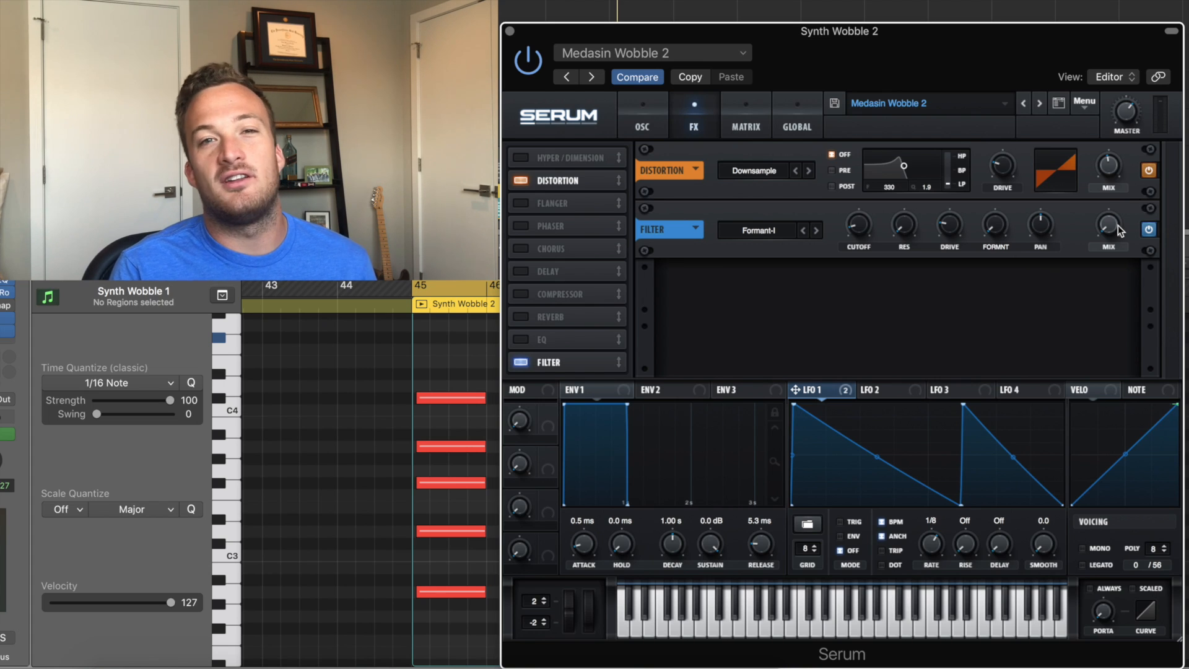
drag(1118, 231, 1109, 49)
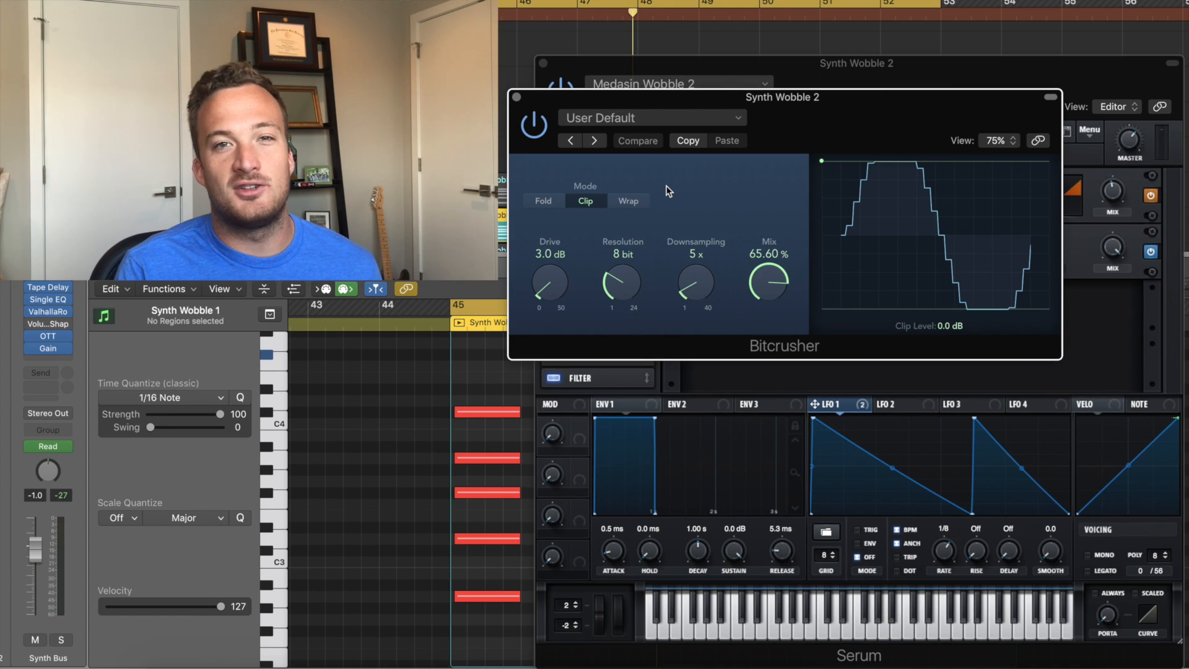
- Bring the FF Pro-Q 2 window of Synth Wobble 2 into view, and open the OTT plug-in
drag(116, 1, 876, 135)
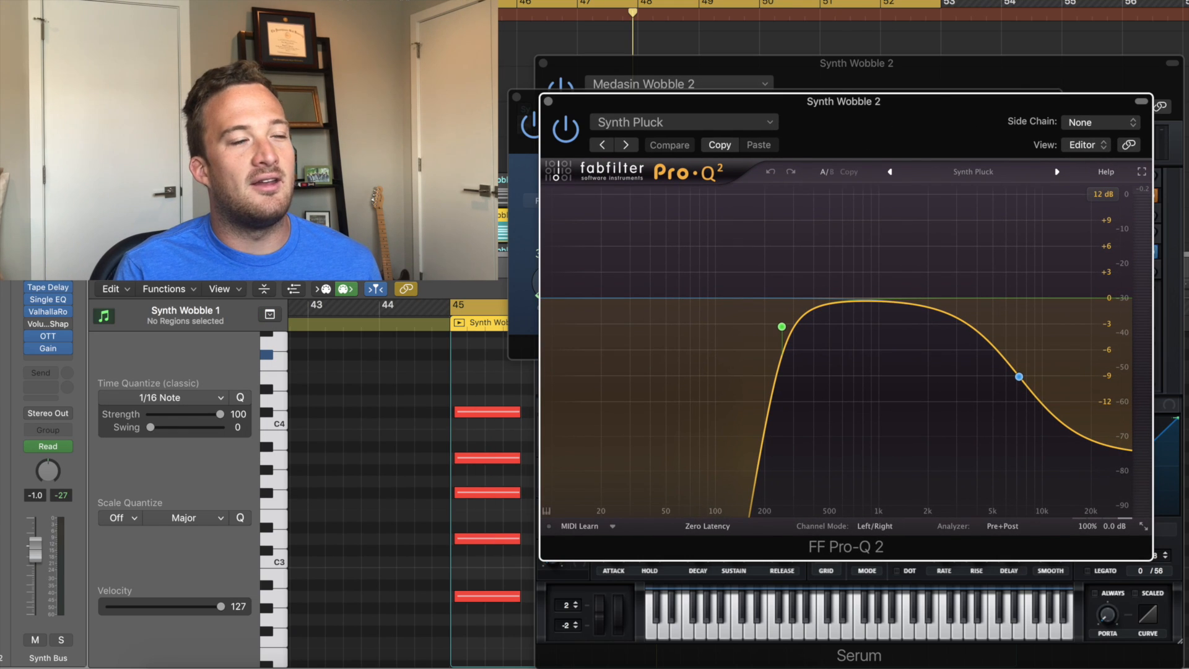
click(48, 336)
drag(371, 12, 893, 194)
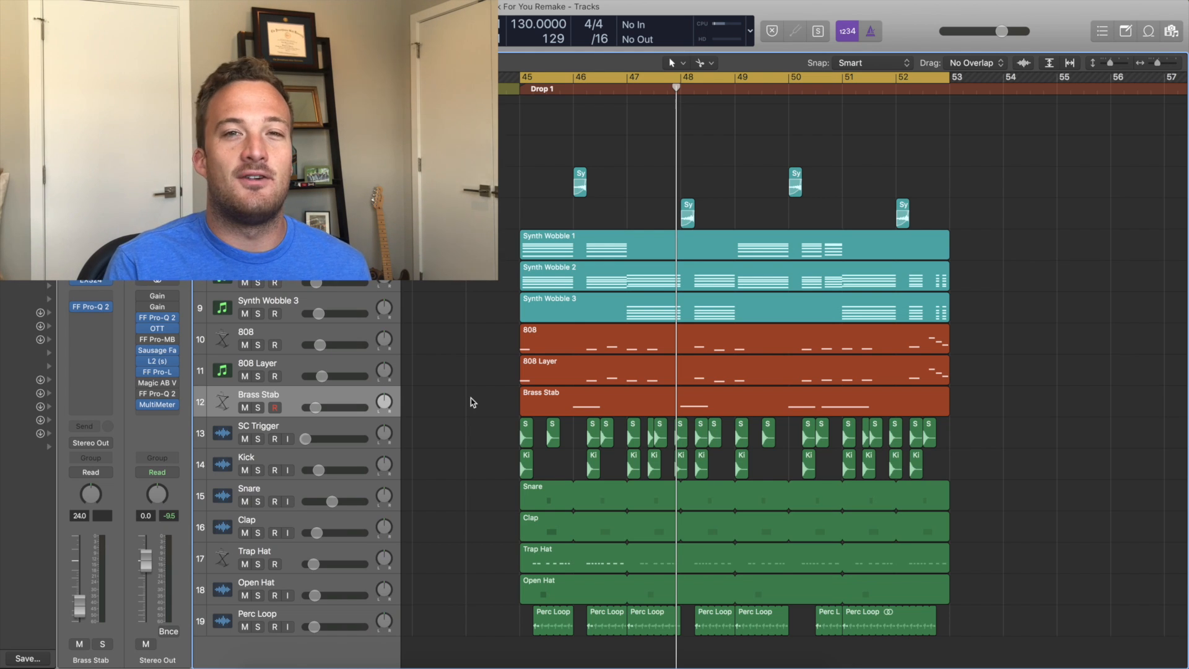
- Play the full drop and solo the Brass Stab track to hear it alone
key(space)
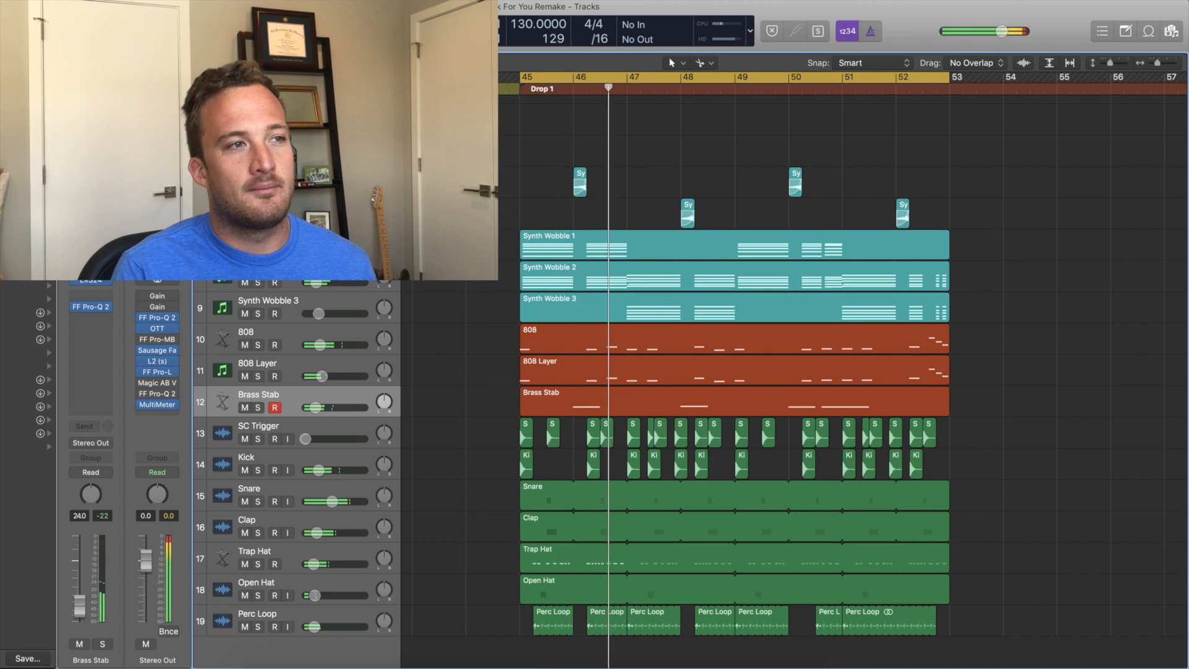
key(s)
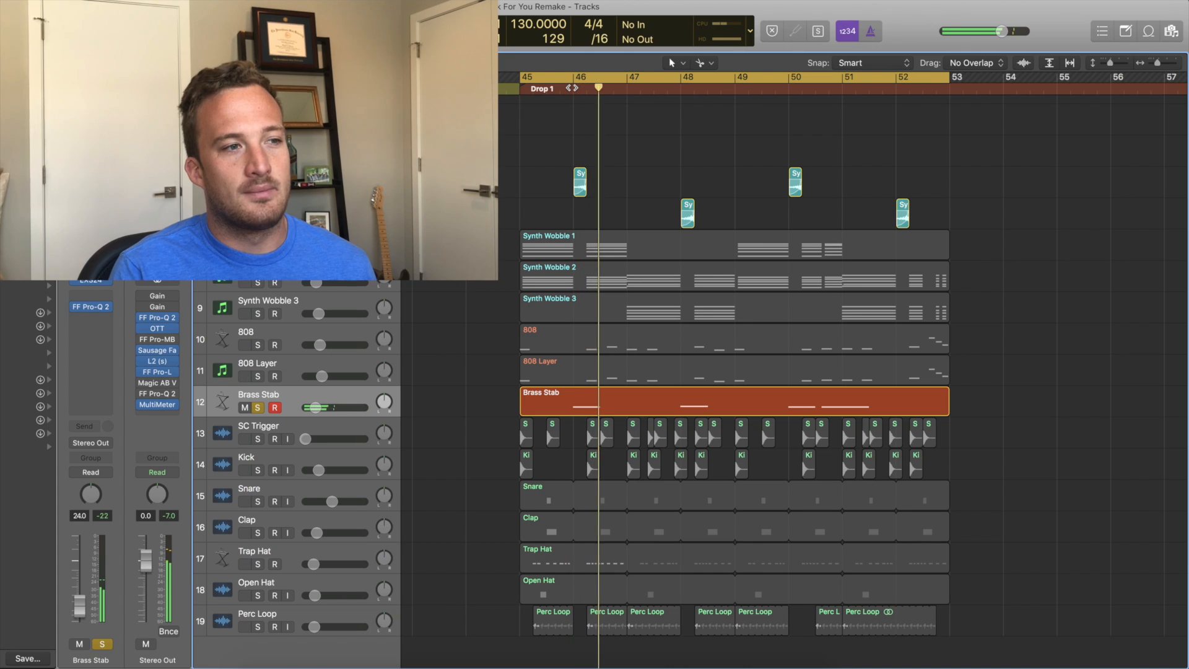
key(space)
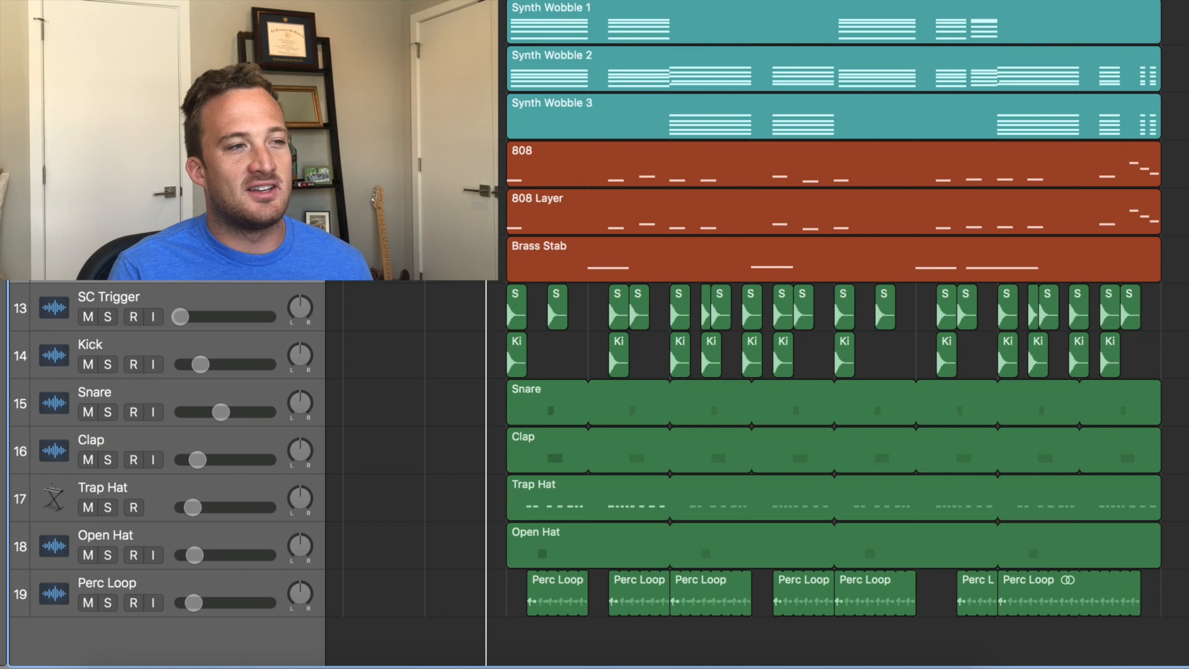
- Solo the 808 and 808 Layer tracks and play them together
click(108, 174)
click(107, 221)
key(space)
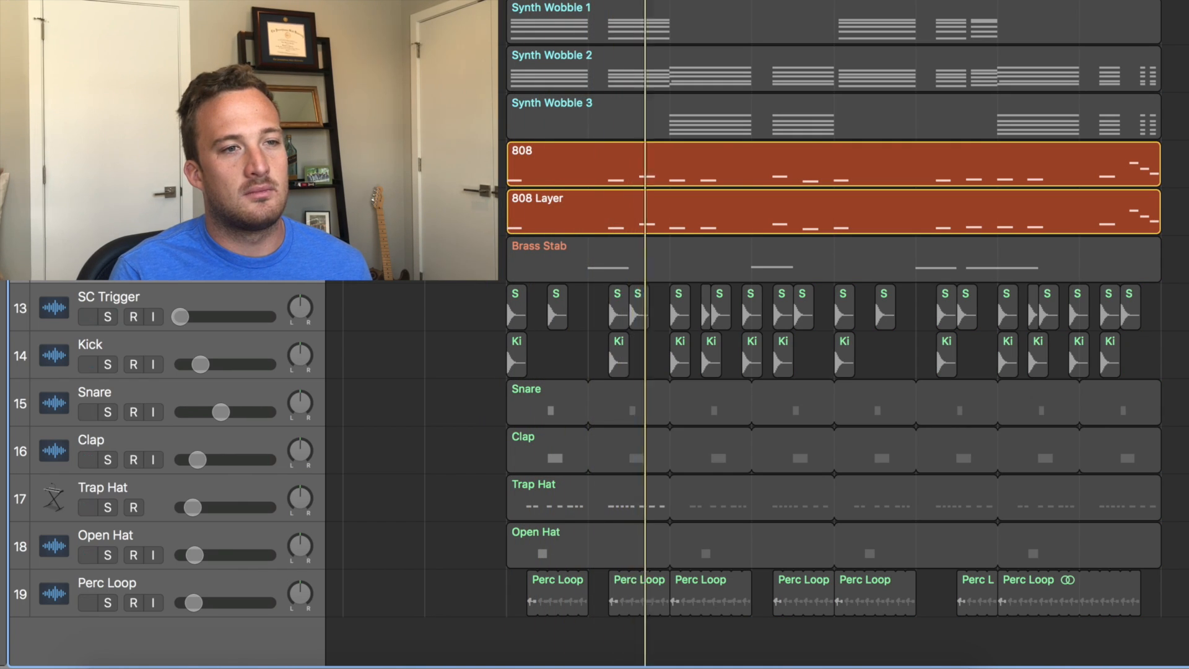
key(space)
key(Return)
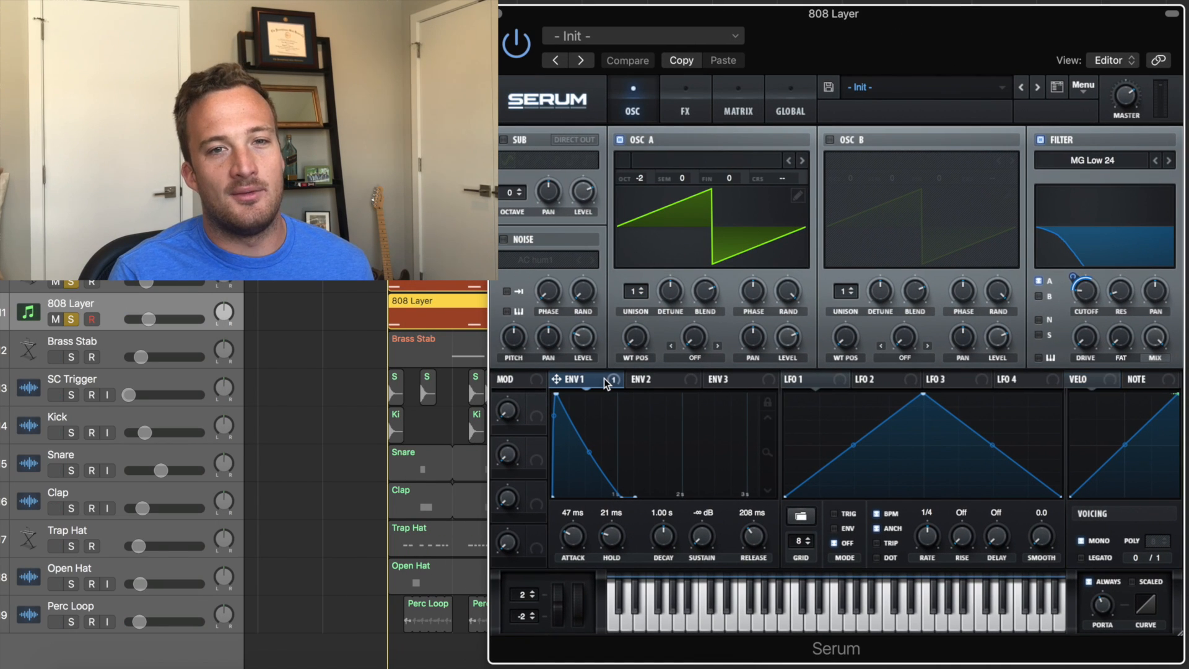
- Take the 808 track out of solo to isolate the 808 Layer
click(72, 286)
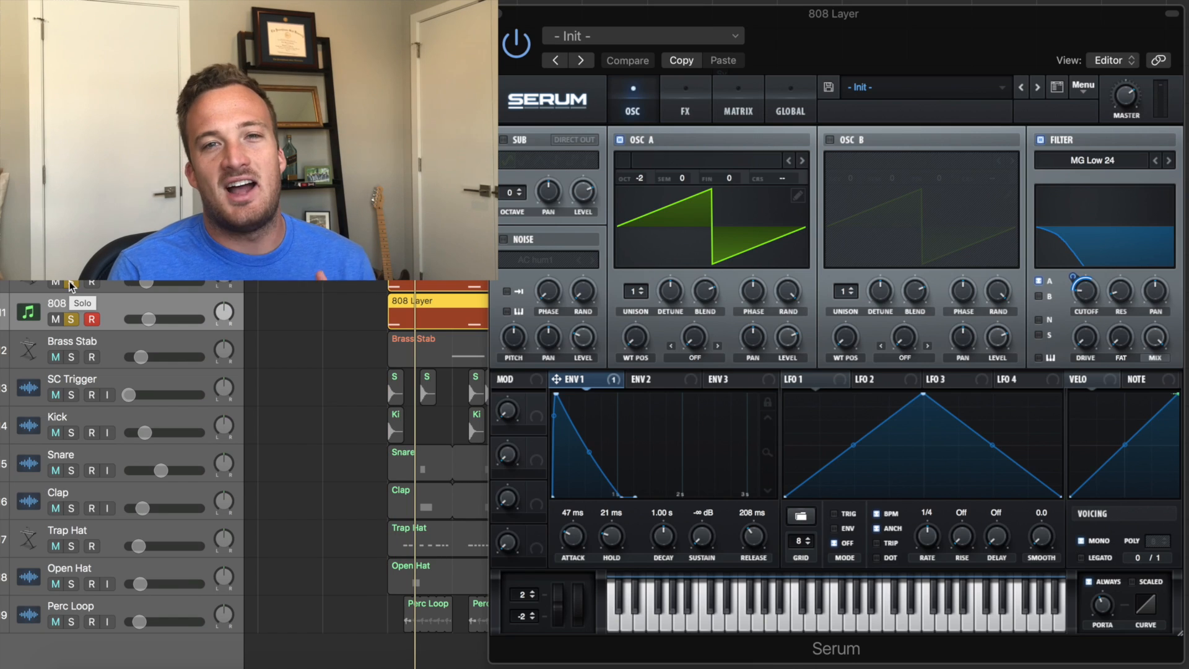